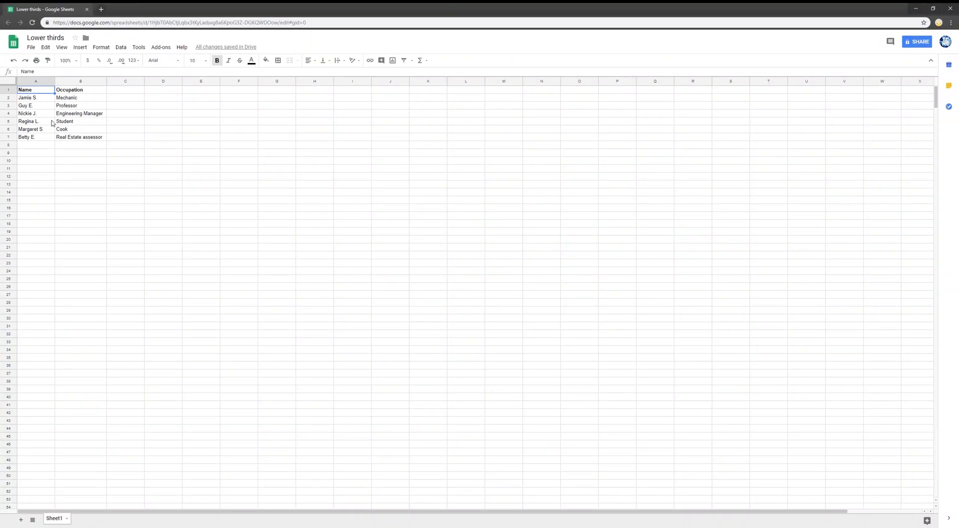
Select the Name column cells A1:A7 in the Google Sheets list
drag(35, 90, 35, 137)
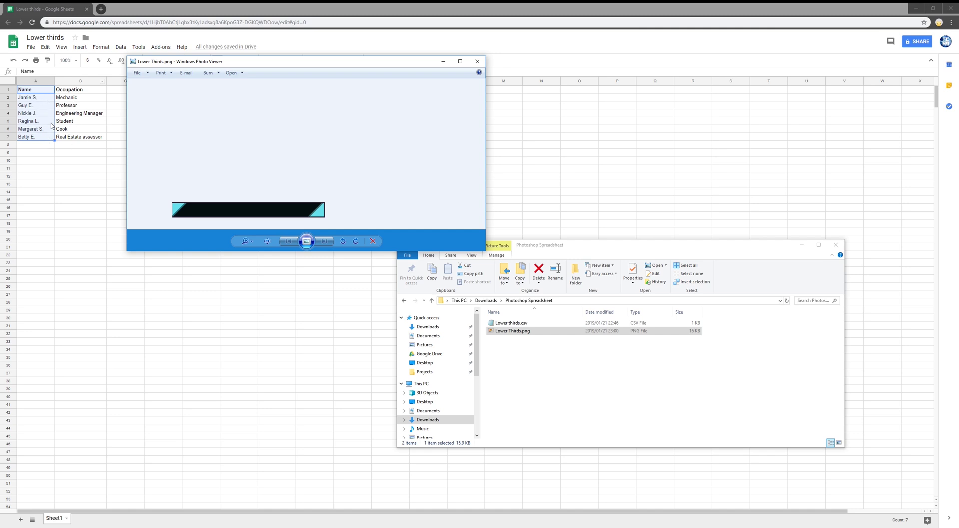
Close the banner preview and open Lower thirds.csv in Notepad
click(477, 61)
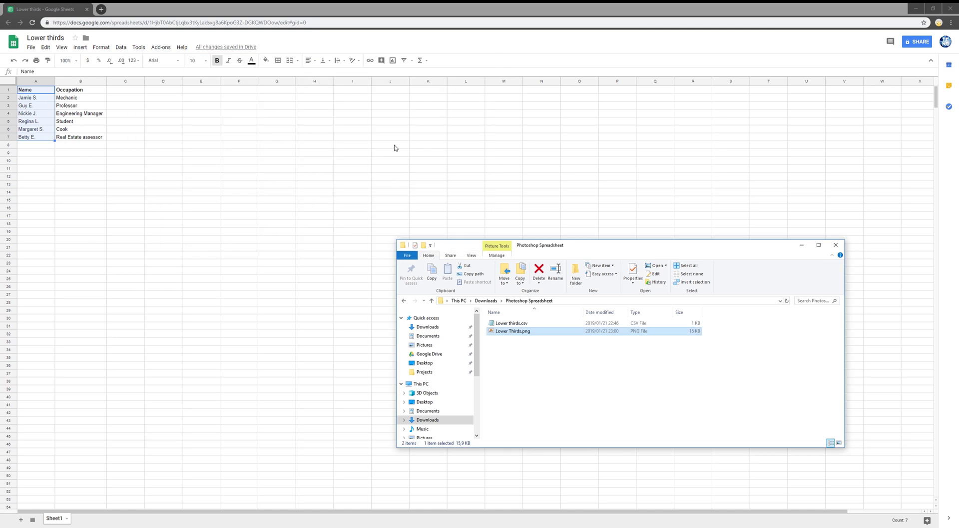
click(245, 185)
click(31, 89)
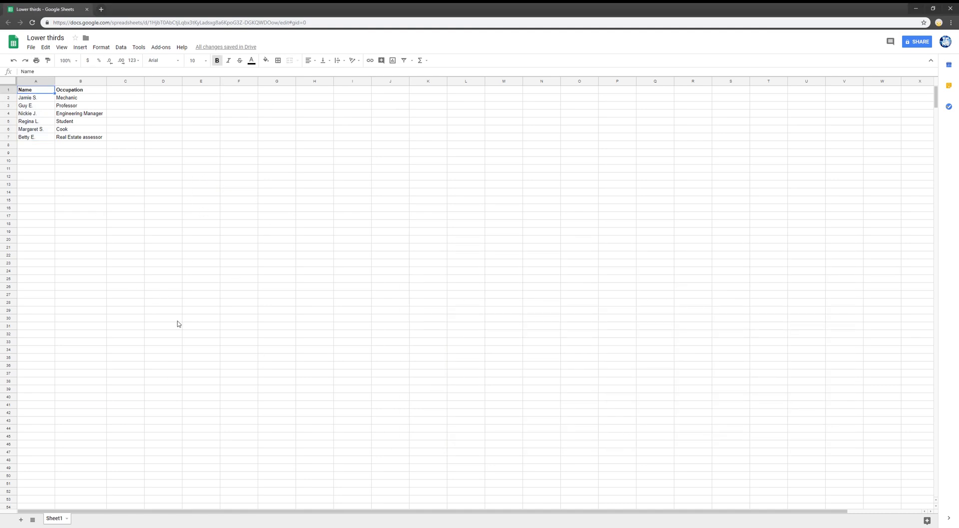
key(alt+Tab)
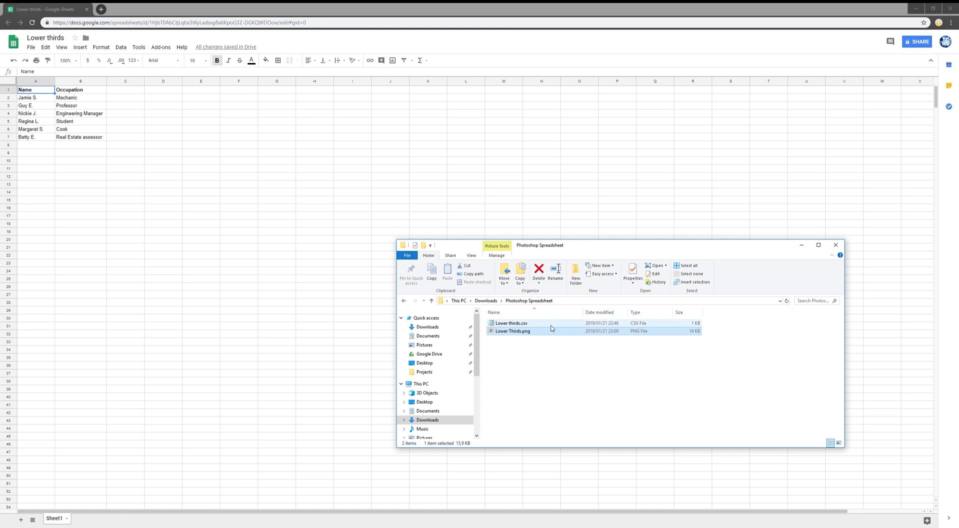
double_click(544, 324)
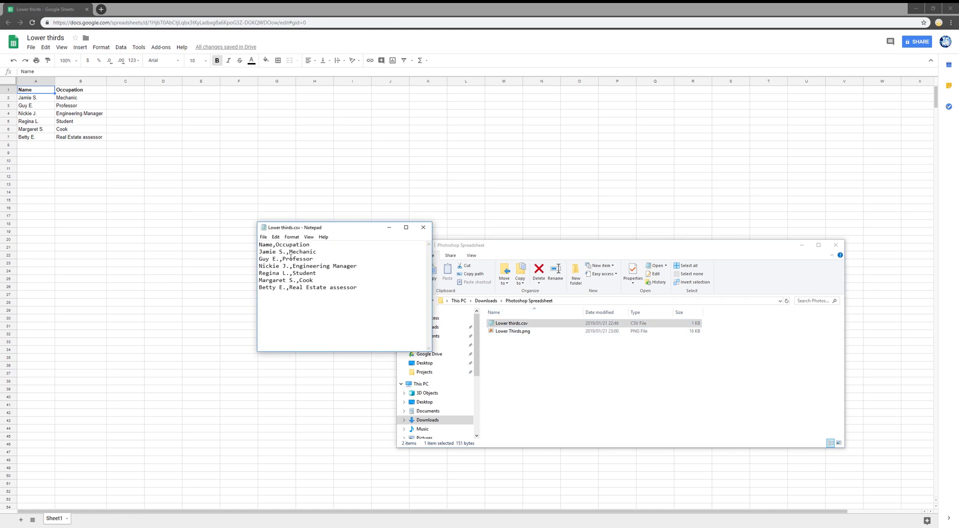
Highlight parts of the Name,Occupation header line to inspect the comma separator
drag(259, 244, 289, 246)
click(315, 244)
drag(260, 245, 276, 247)
key(ctrl+a)
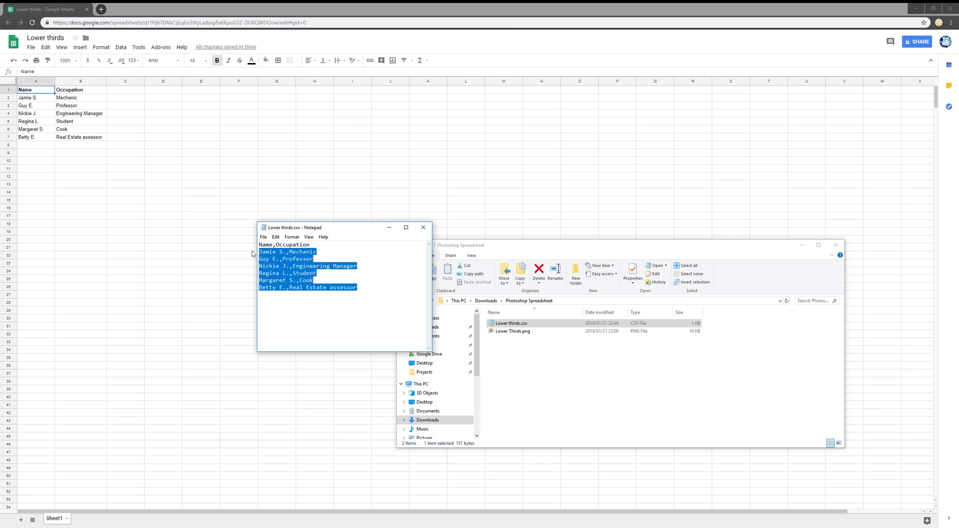
click(369, 300)
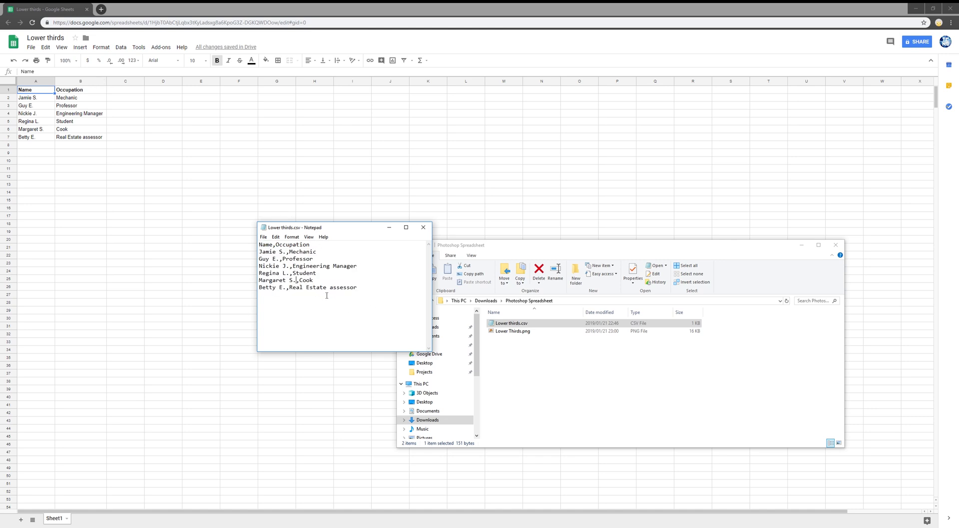
double_click(274, 245)
click(274, 246)
drag(273, 245, 277, 247)
click(278, 246)
double_click(267, 252)
drag(290, 252, 317, 252)
double_click(529, 332)
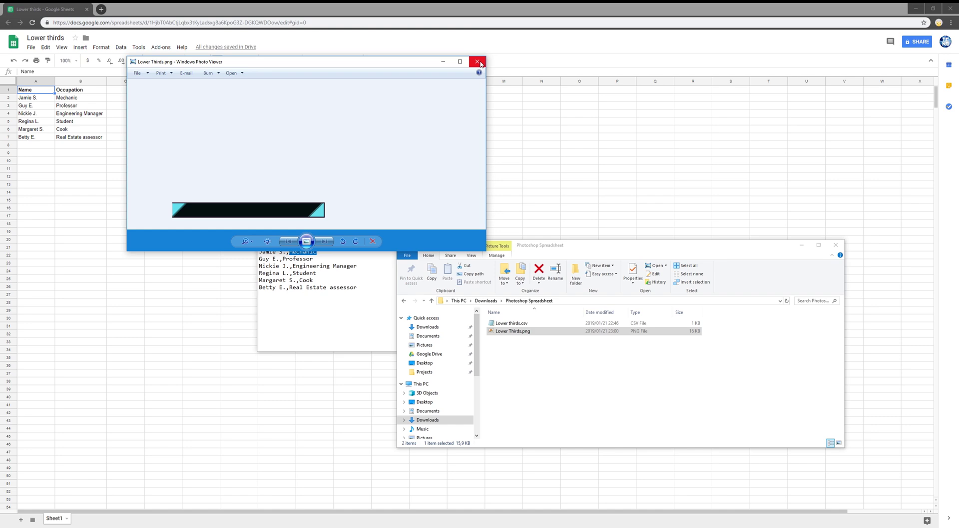
click(477, 61)
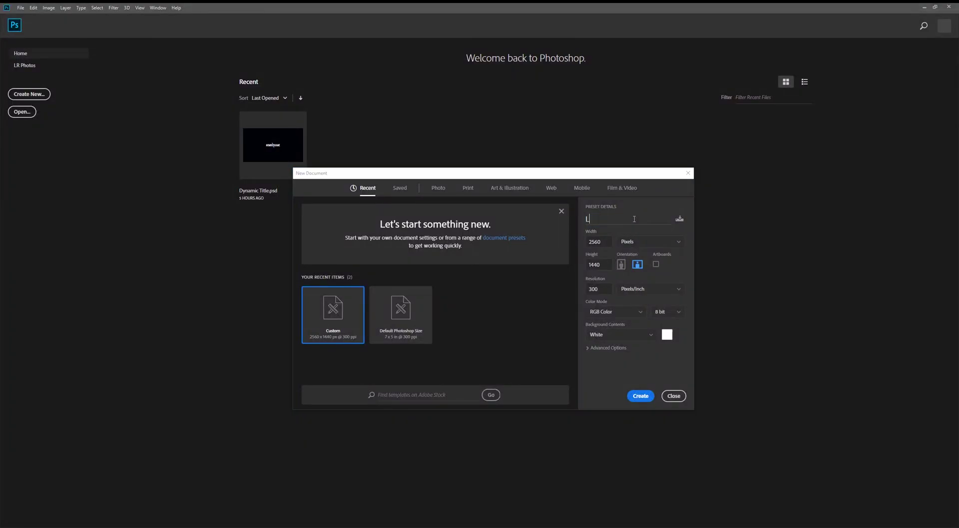
Name the new 2560×1440 document 'Lower thirds' and place Lower Thirds.png on its canvas
text(ower third)
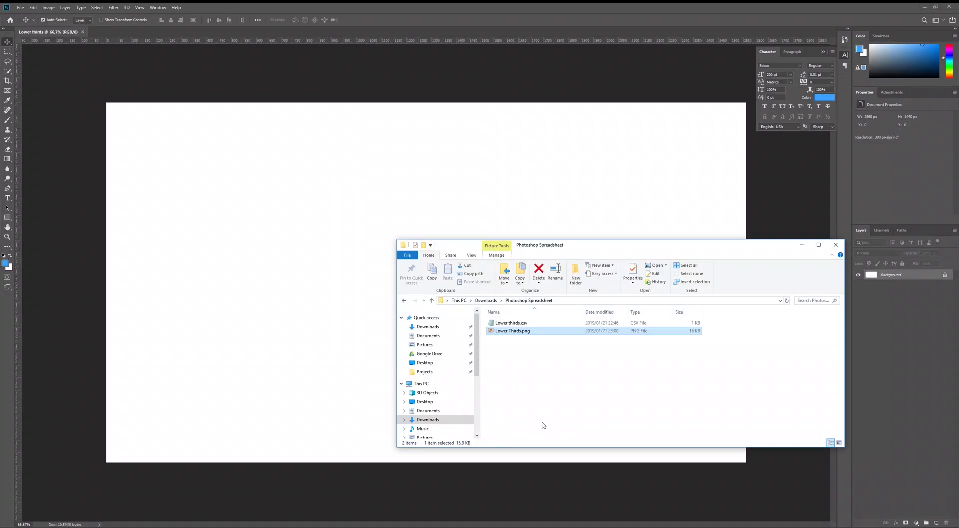
drag(540, 334, 231, 200)
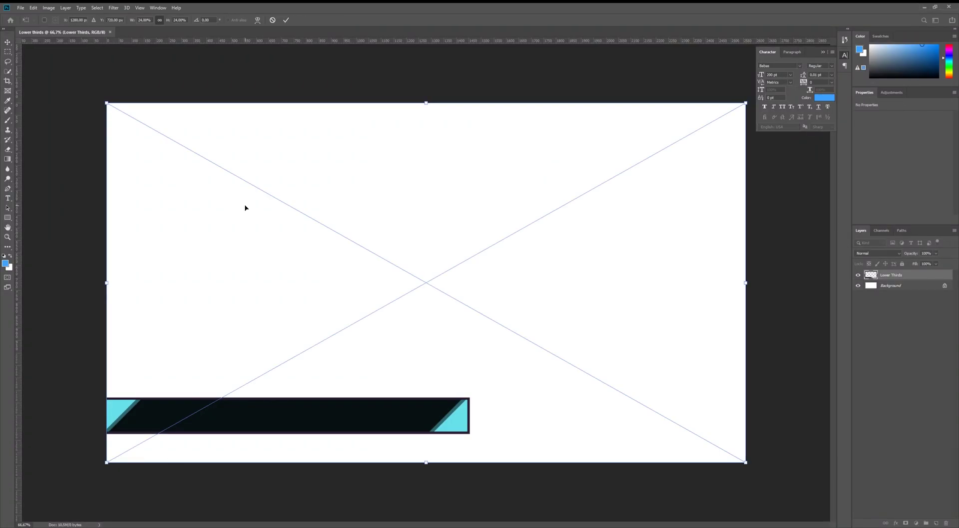
Add a white (ffffff) 25 pt NAME text layer on the bar
click(7, 198)
click(149, 411)
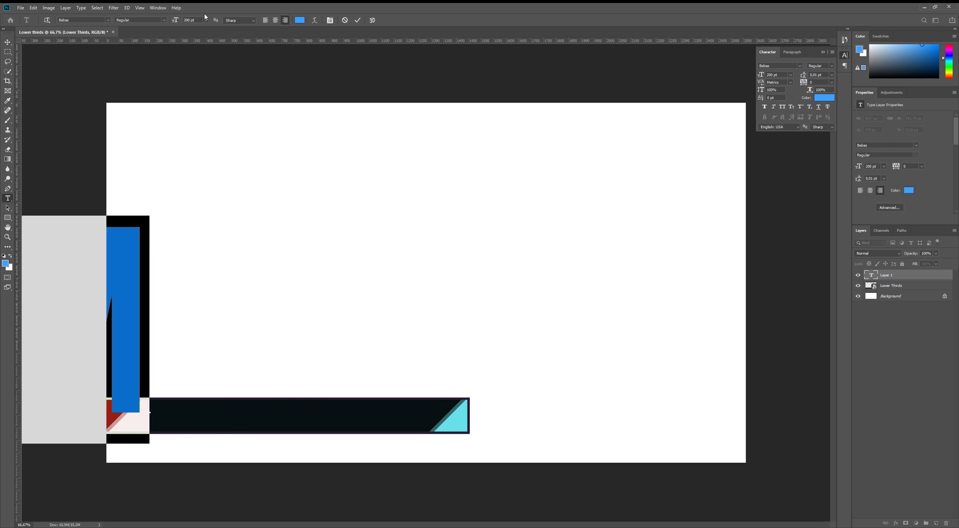
text(25)
key(Return)
click(300, 20)
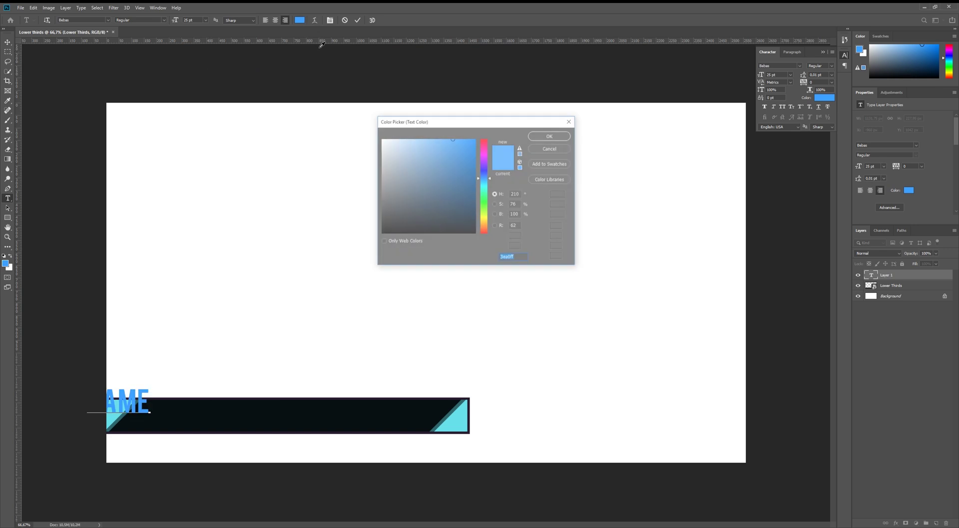
text(ffffff)
click(551, 136)
key(ctrl+Return)
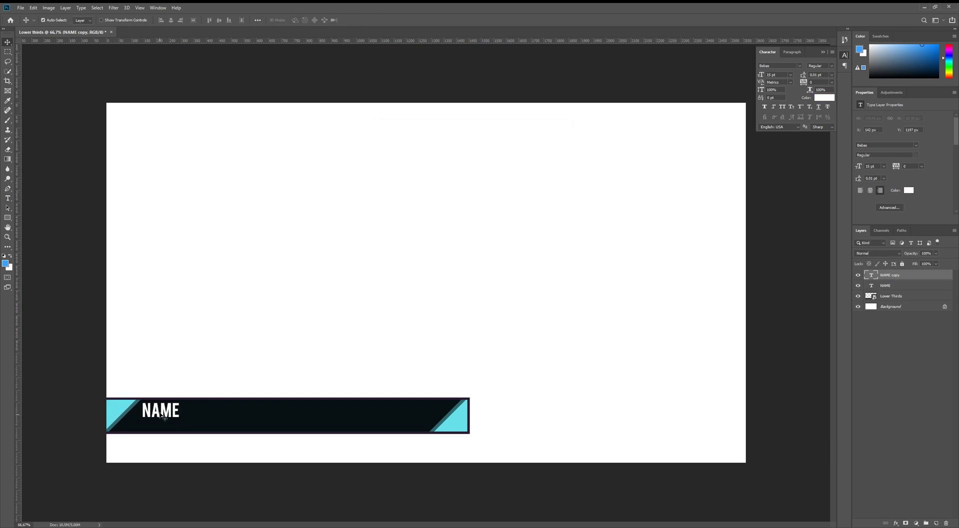
Duplicate NAME below it and retype the copy as left-aligned 10 pt OCCUPATION
drag(160, 408, 160, 426)
key(t)
double_click(157, 426)
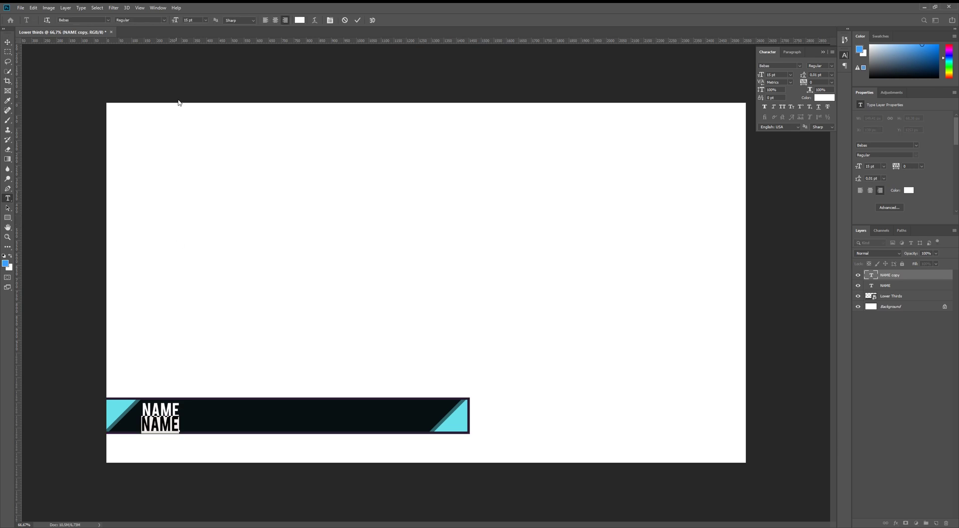
text(OCCUPAR)
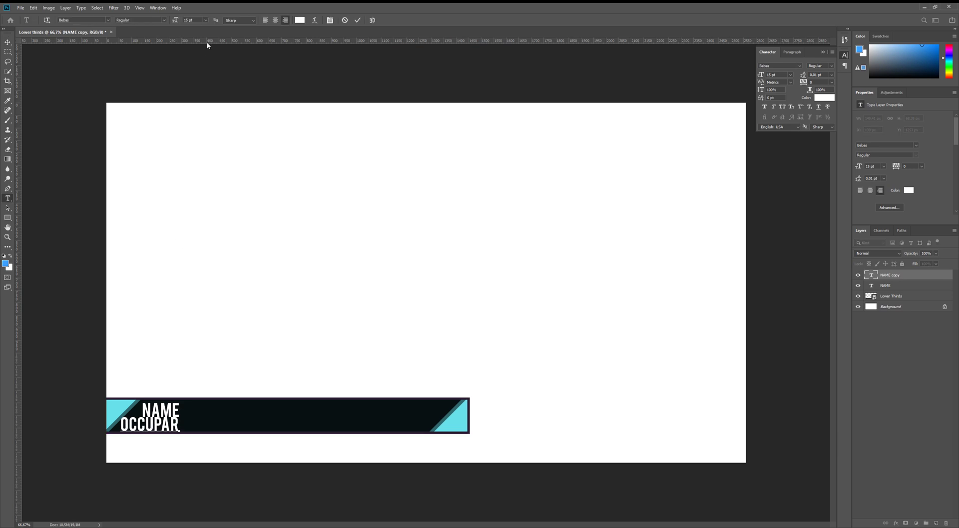
key(BackSpace)
text(TION)
key(ctrl+a)
key(ctrl+shift+l)
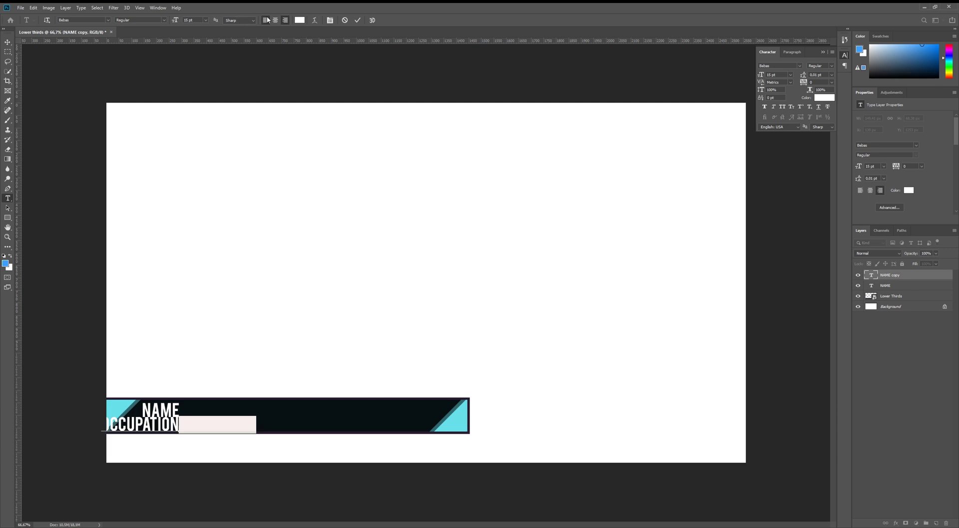
text(10)
key(Return)
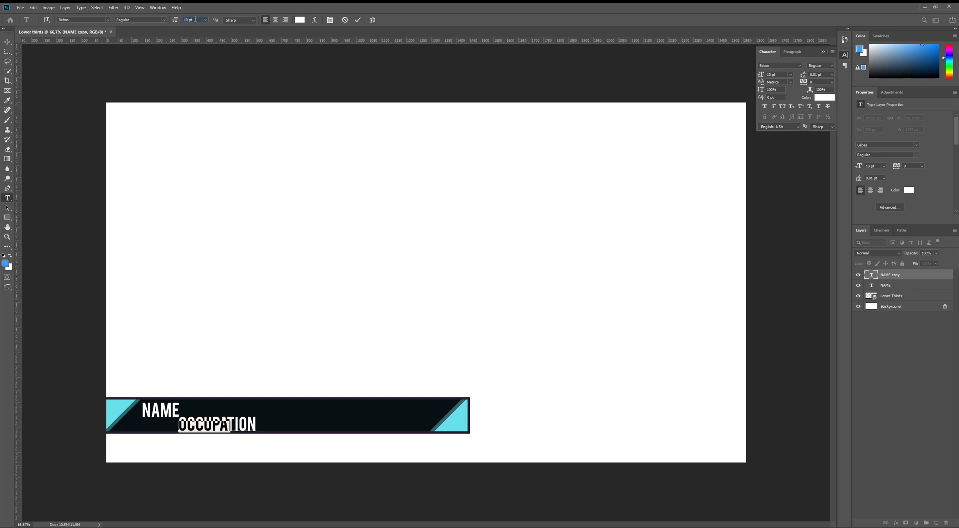
Left-align NAME and line OCCUPATION up under NAME's left edge
click(170, 410)
key(ctrl+a)
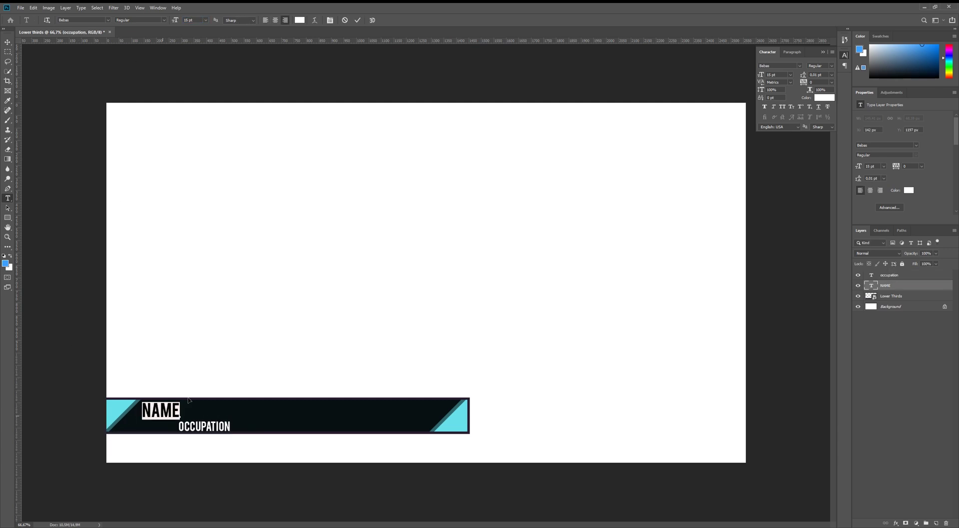
key(ctrl+shift+l)
drag(228, 416, 188, 403)
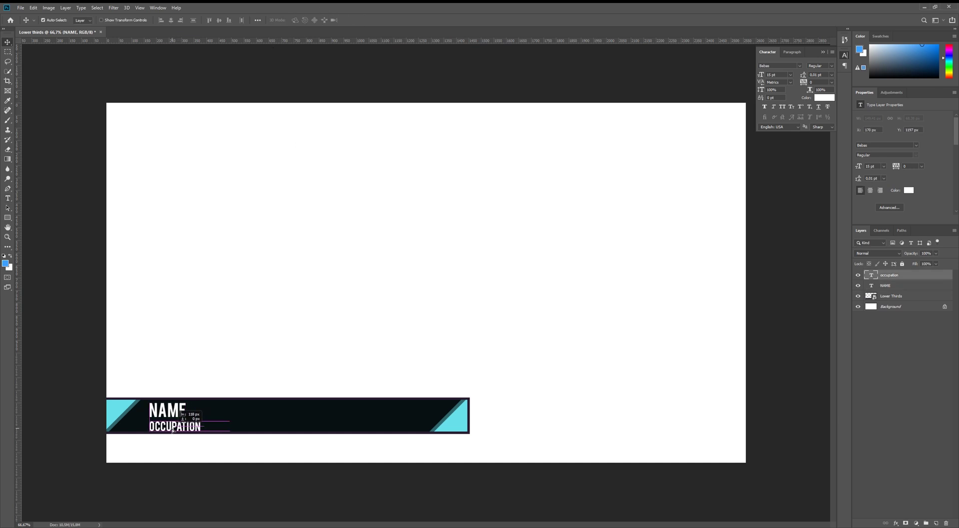
click(260, 456)
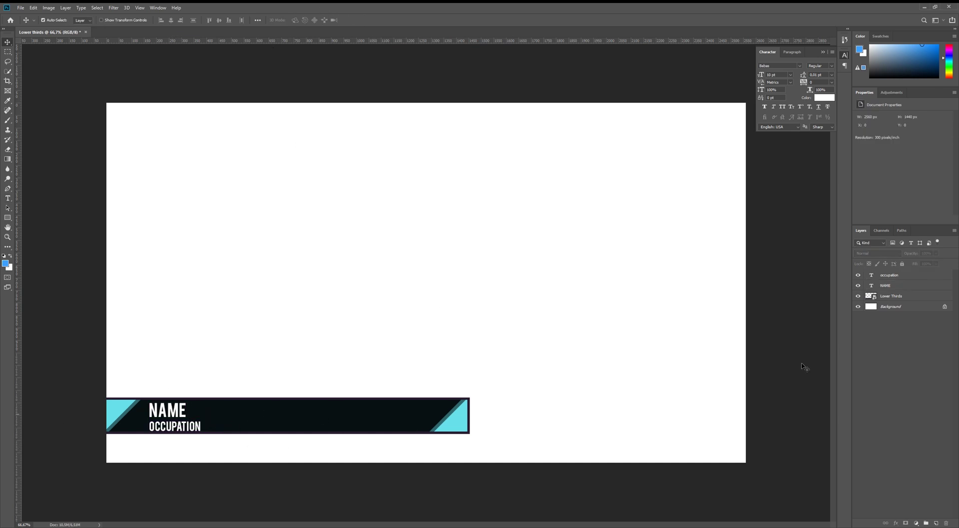
Rename the occupation text layer 'Occupation', then select the NAME layer
click(889, 277)
double_click(889, 275)
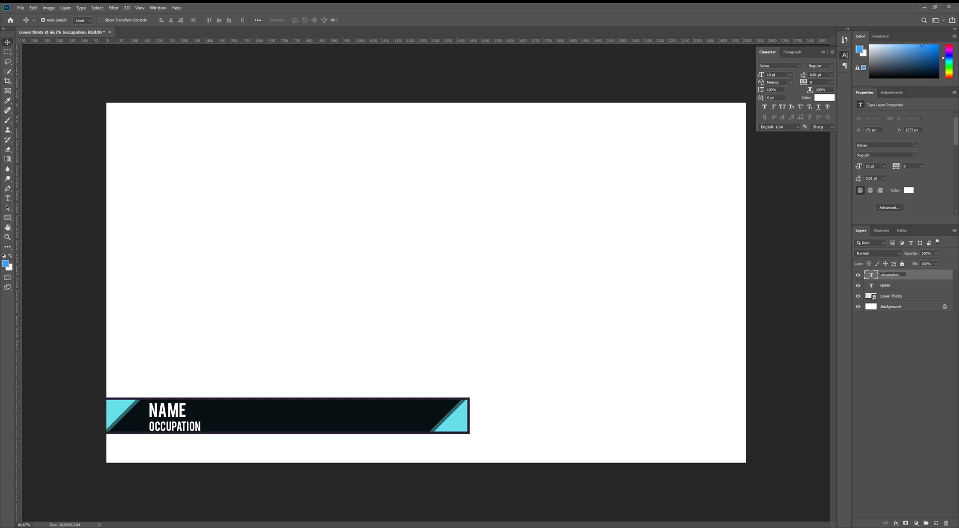
text(O)
key(Return)
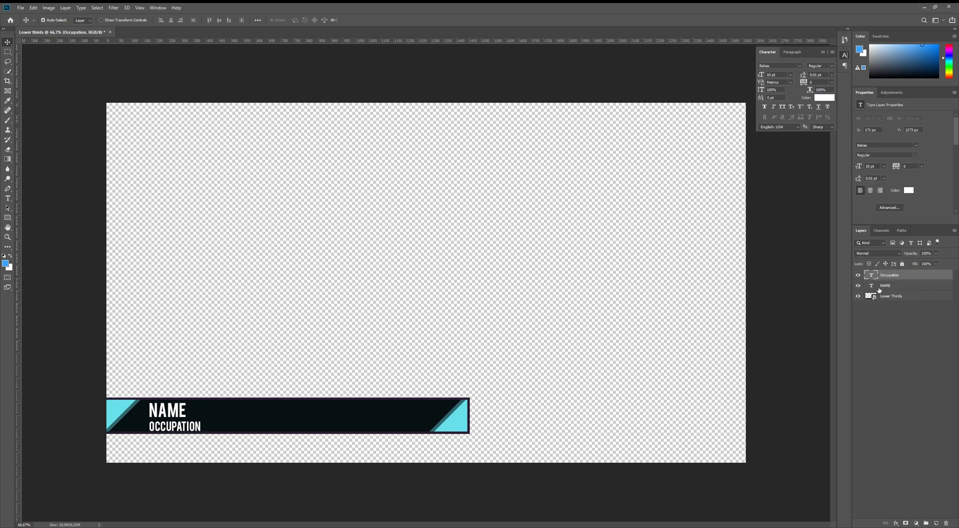
click(880, 289)
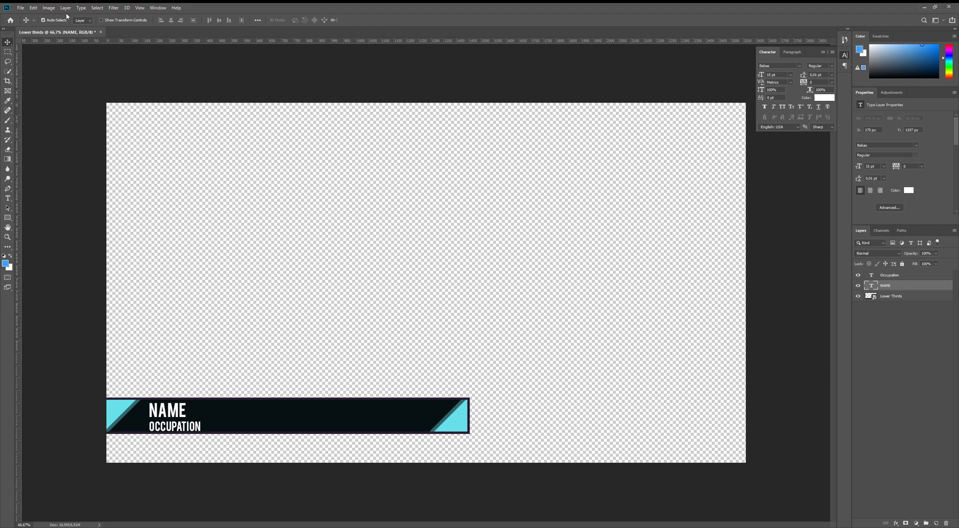
Define a text-replacement variable named Name for the NAME layer, copying the CSV header
click(48, 8)
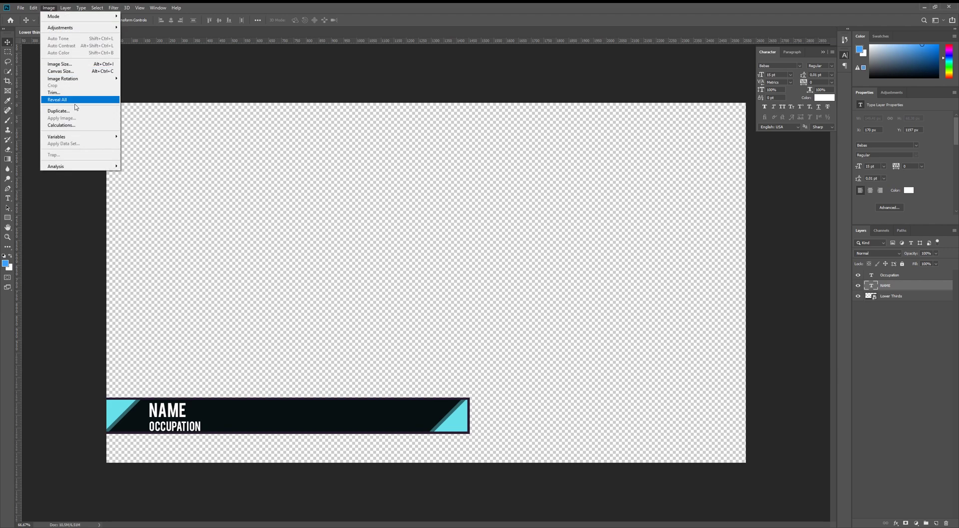
mouse_move(87, 138)
click(133, 135)
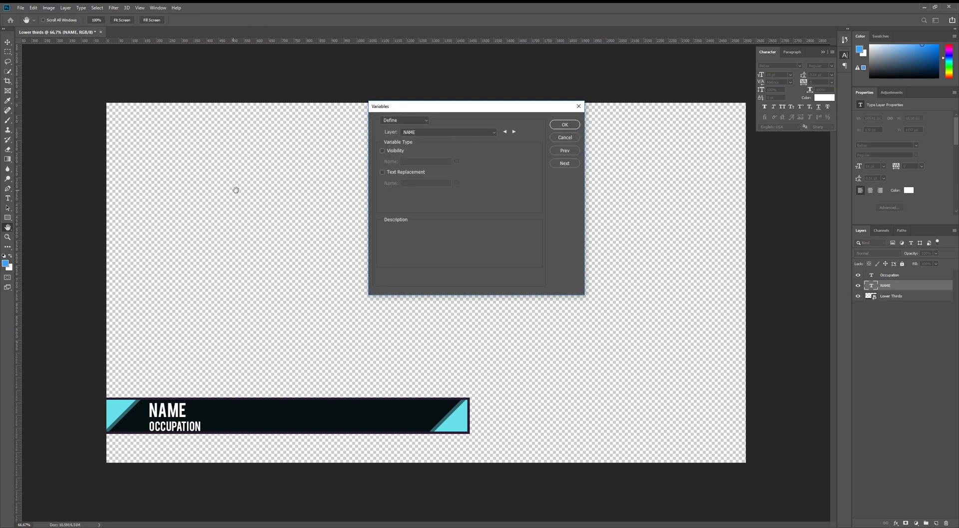
click(440, 132)
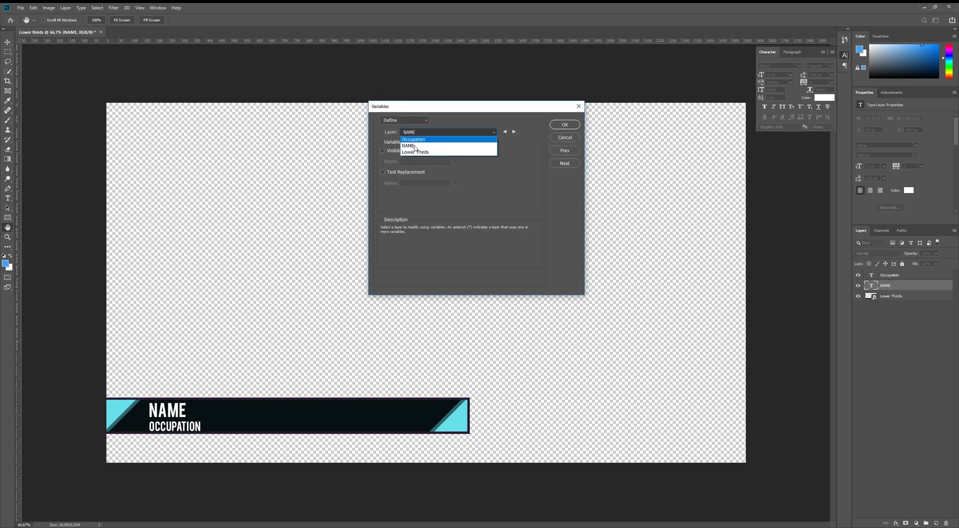
click(455, 140)
click(396, 173)
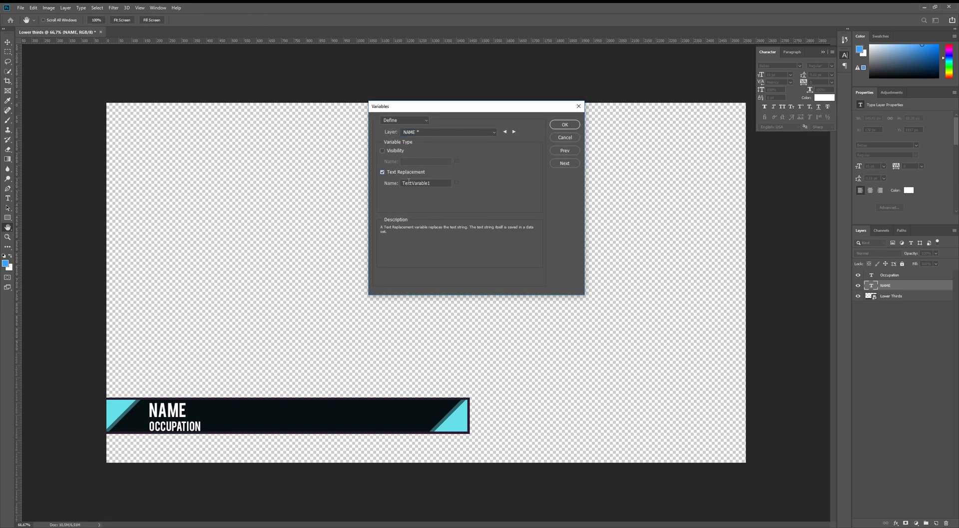
double_click(437, 186)
click(214, 499)
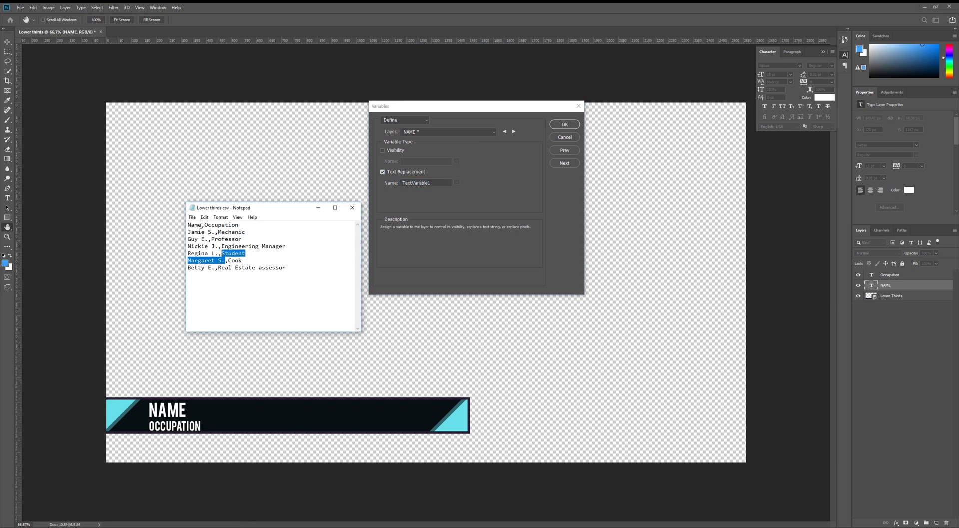
double_click(189, 226)
key(ctrl+c)
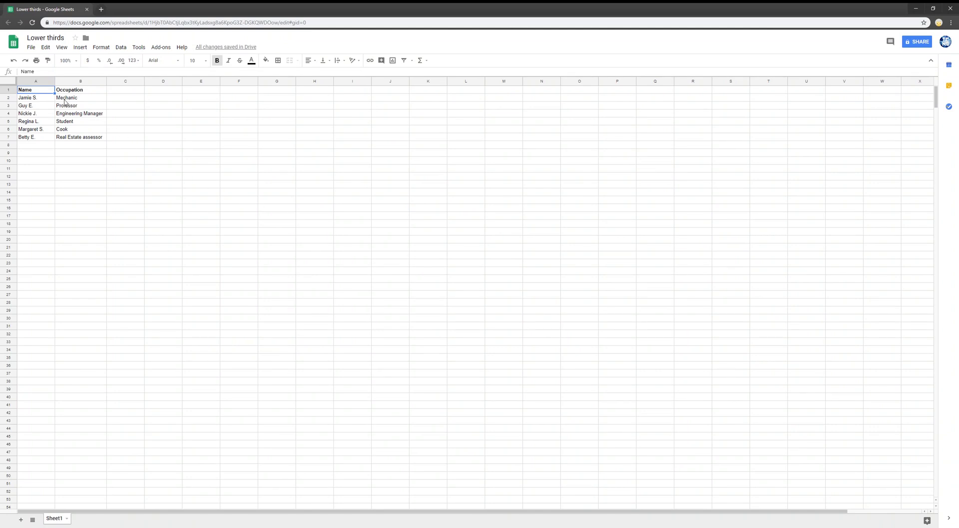
click(79, 93)
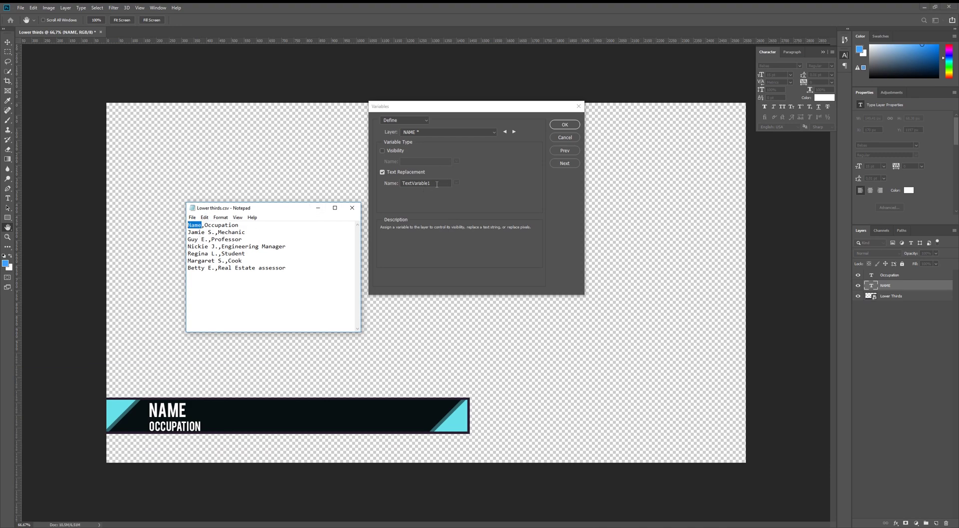
double_click(437, 183)
key(ctrl+v)
click(294, 285)
drag(202, 226, 186, 226)
Define a text-replacement variable named Occupation for the Occupation layer
click(525, 163)
click(488, 133)
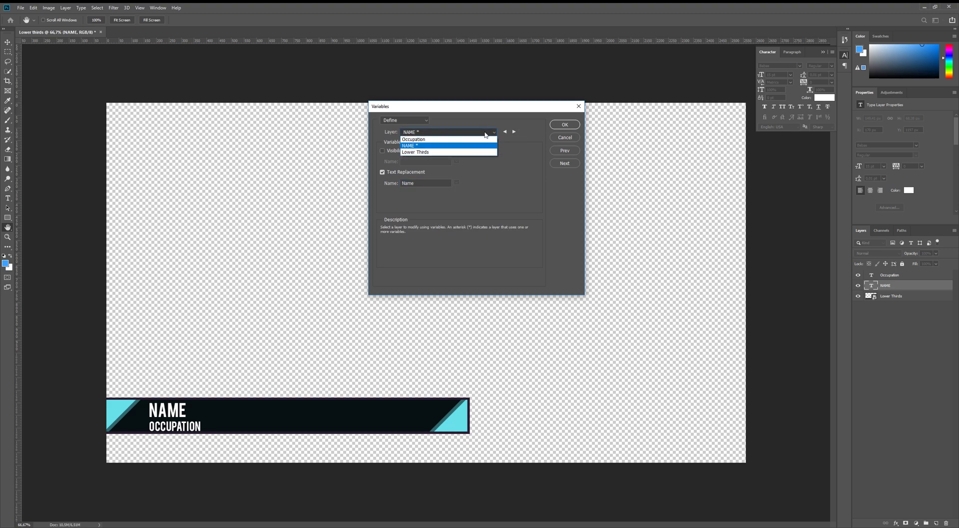
click(479, 139)
click(412, 173)
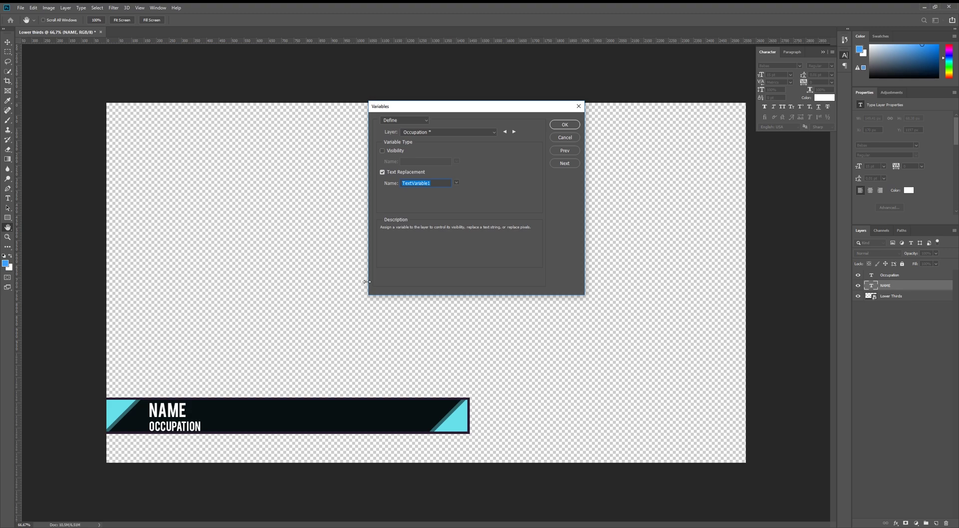
key(alt+Tab)
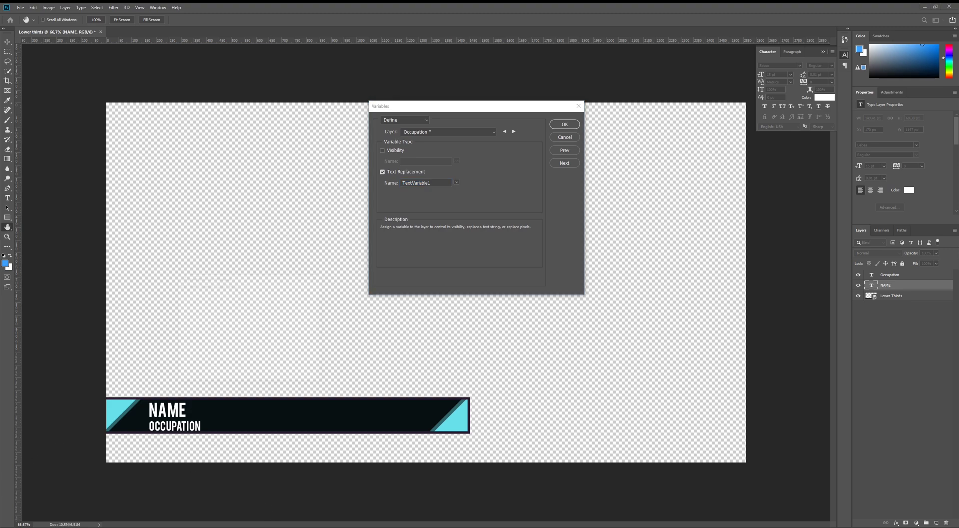
drag(206, 225, 238, 225)
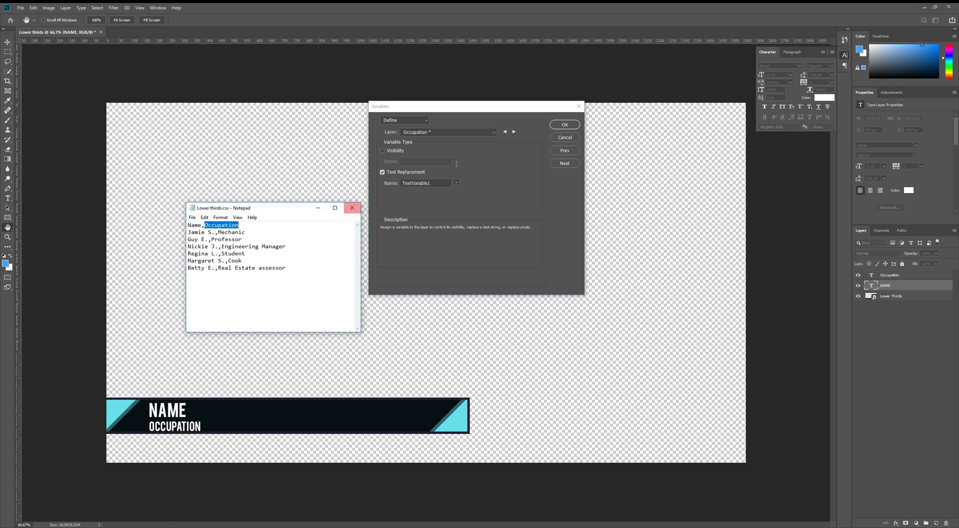
key(ctrl+c)
click(353, 207)
click(442, 183)
key(ctrl+v)
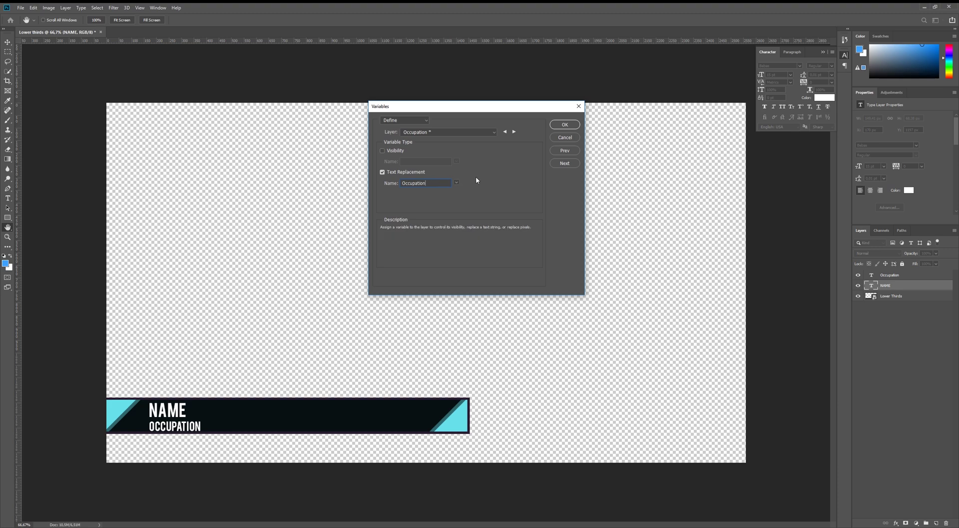
click(472, 132)
click(467, 139)
Import Lower thirds.csv as CSV data sets and check Data Set 1's Occupation value
click(570, 164)
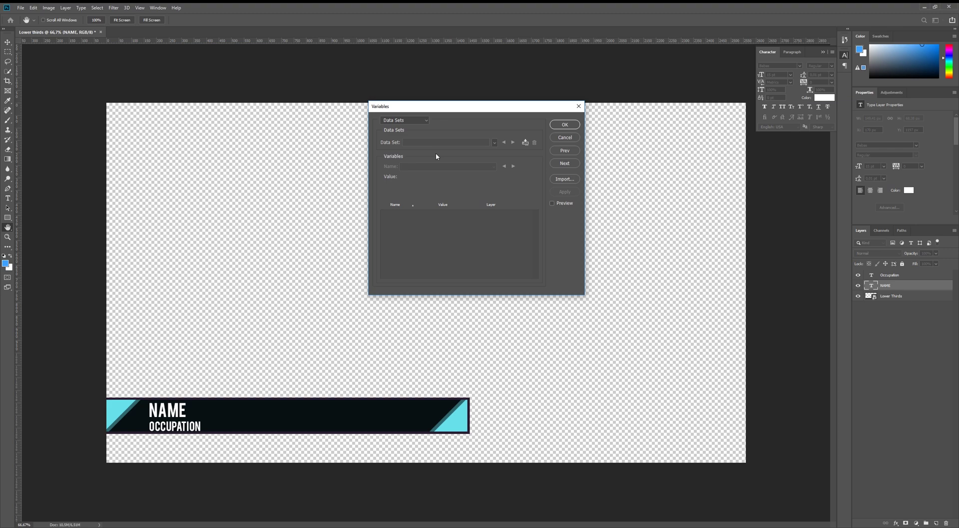
click(559, 181)
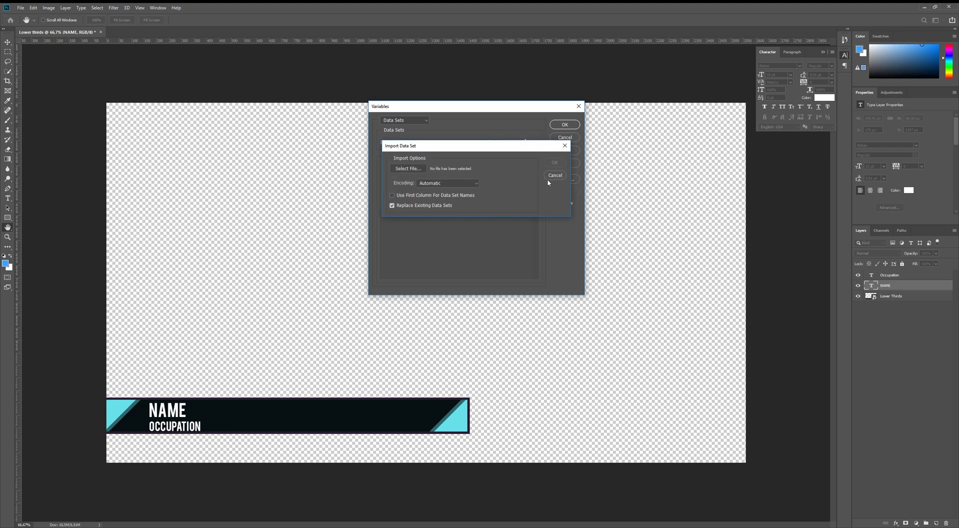
click(407, 168)
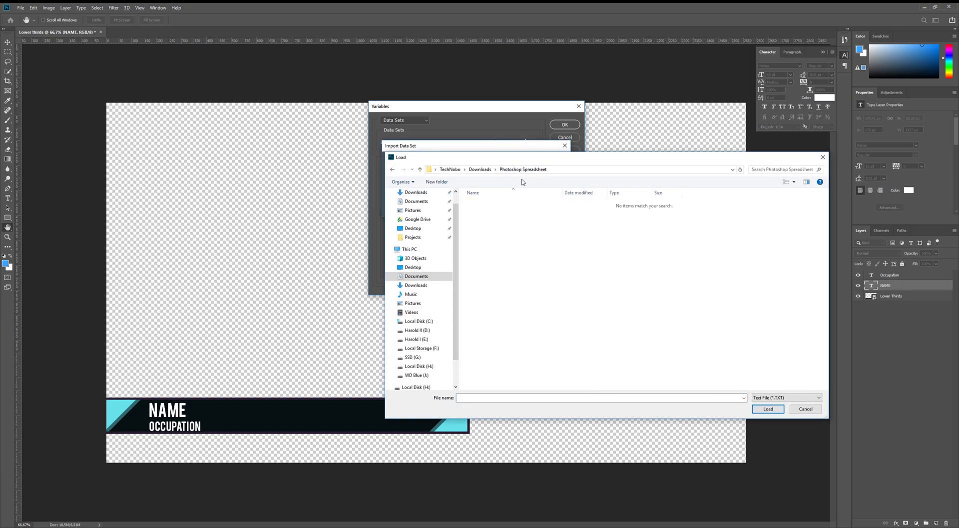
click(775, 398)
click(769, 410)
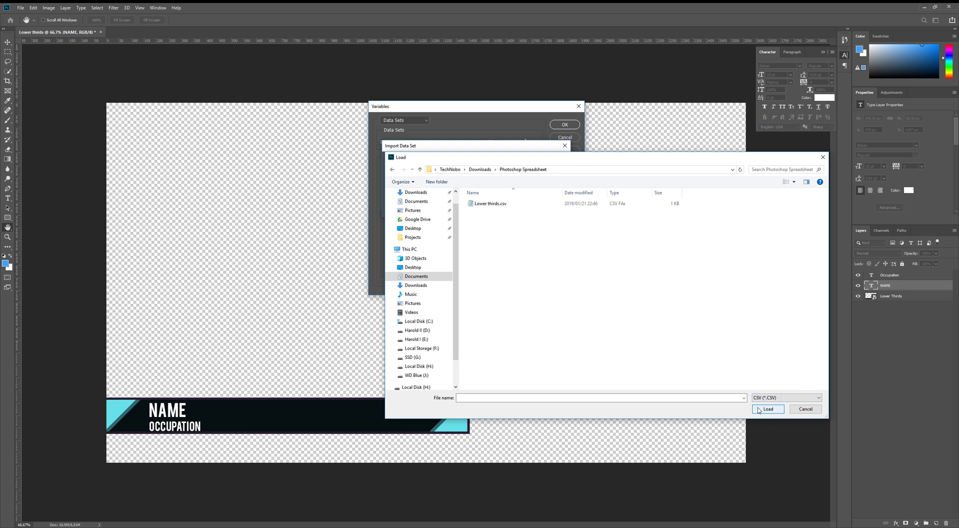
click(571, 203)
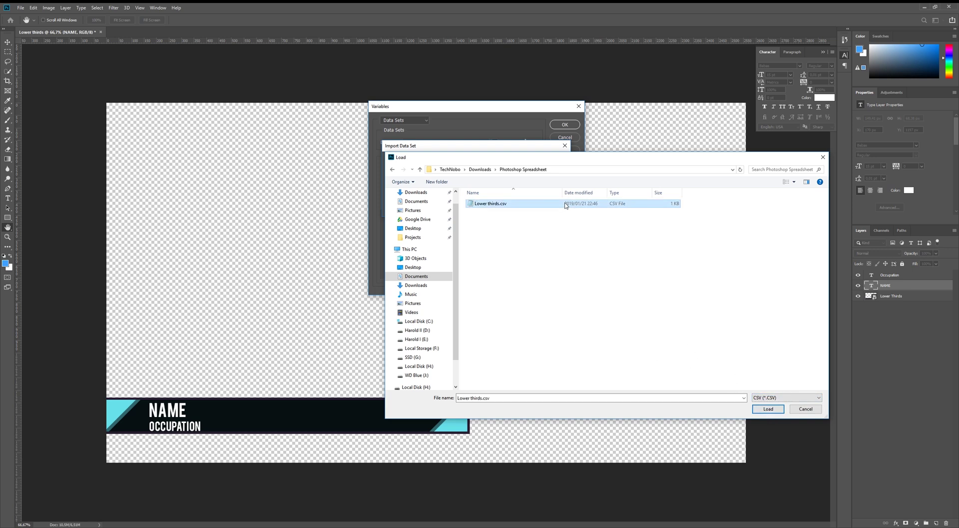
click(764, 409)
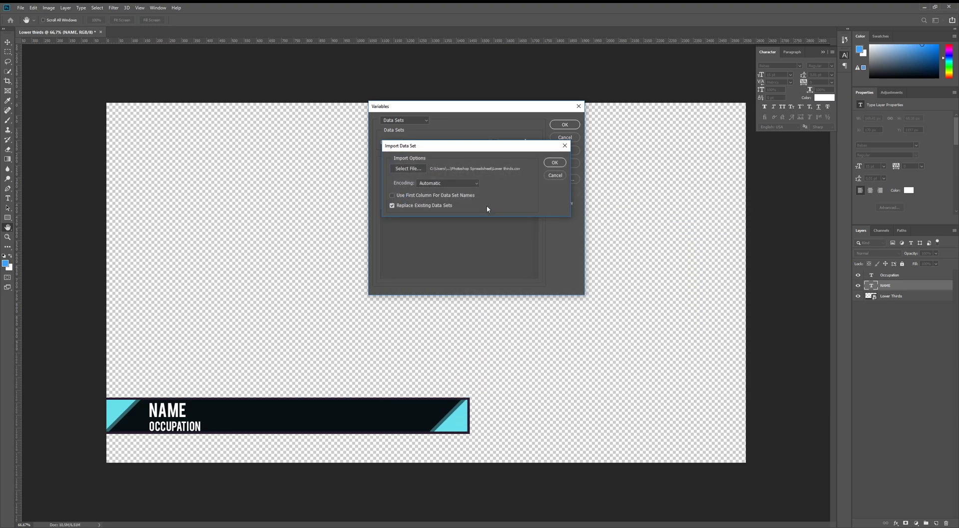
click(555, 162)
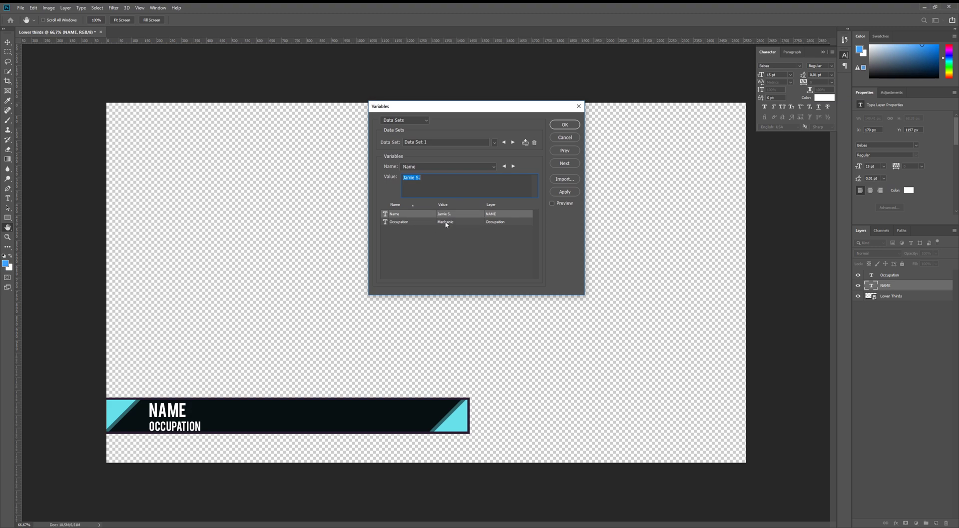
click(447, 222)
Start a Data Sets as Files export into a new Output folder
click(565, 125)
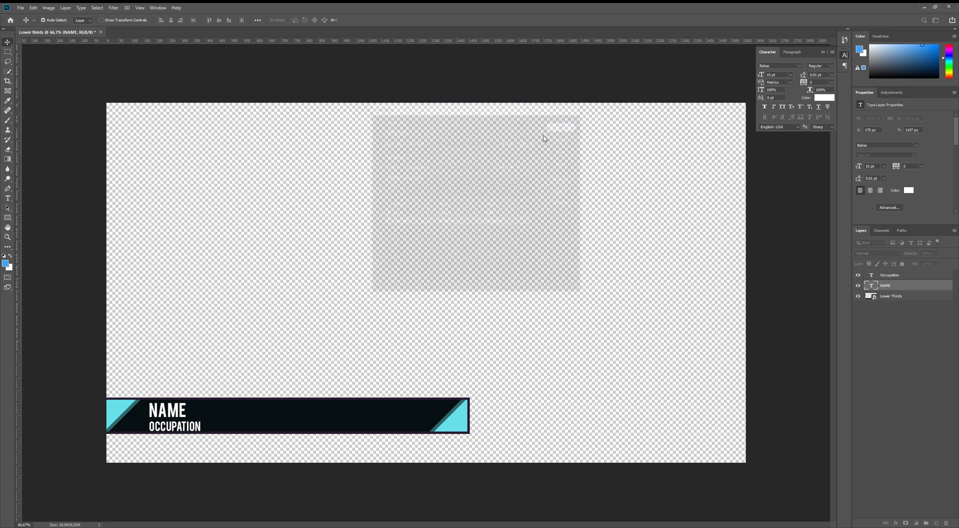
click(409, 344)
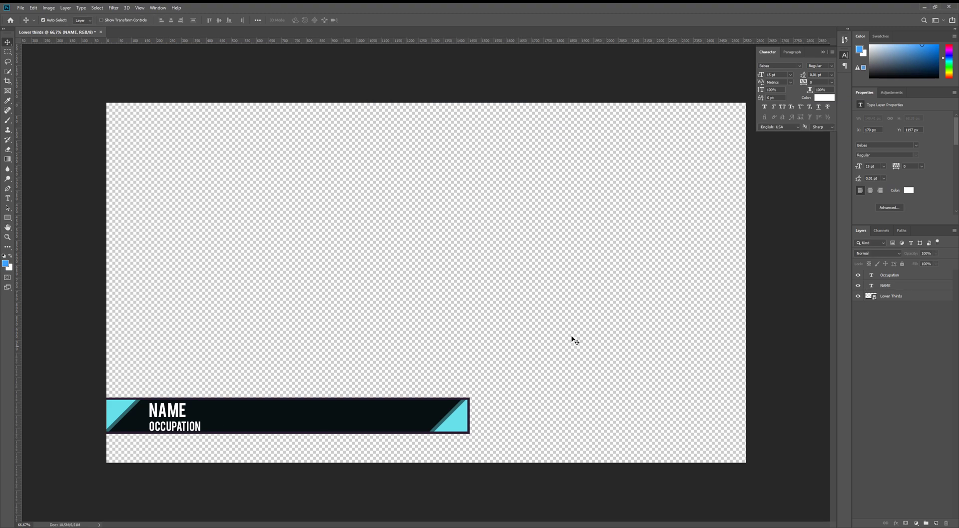
click(21, 8)
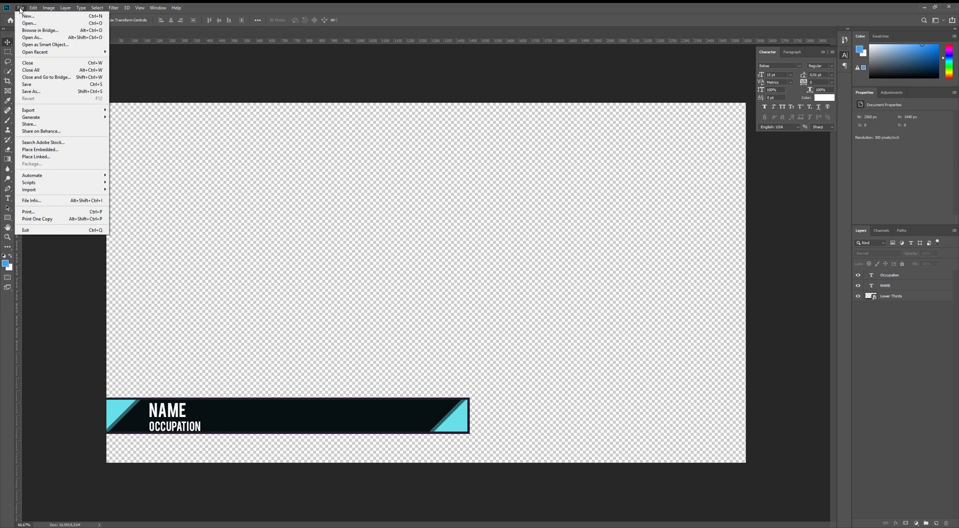
mouse_move(60, 110)
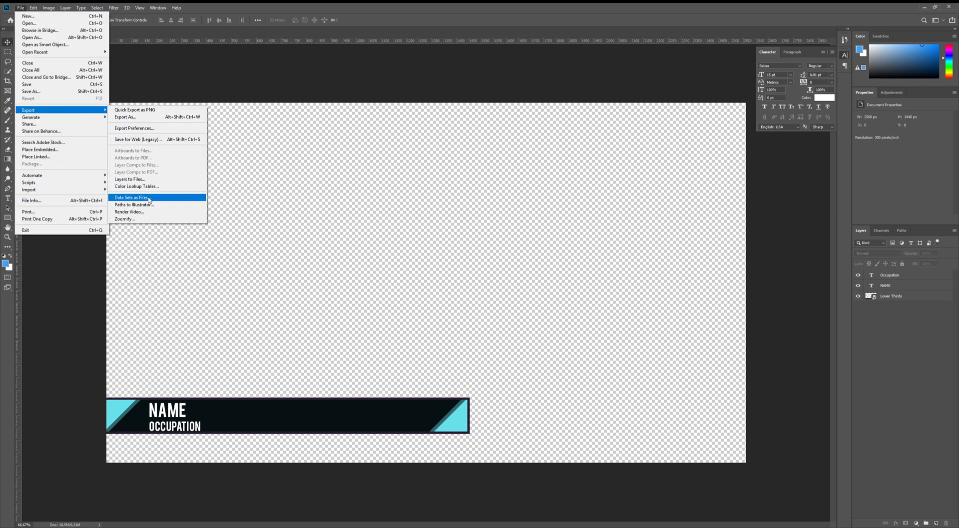
click(151, 198)
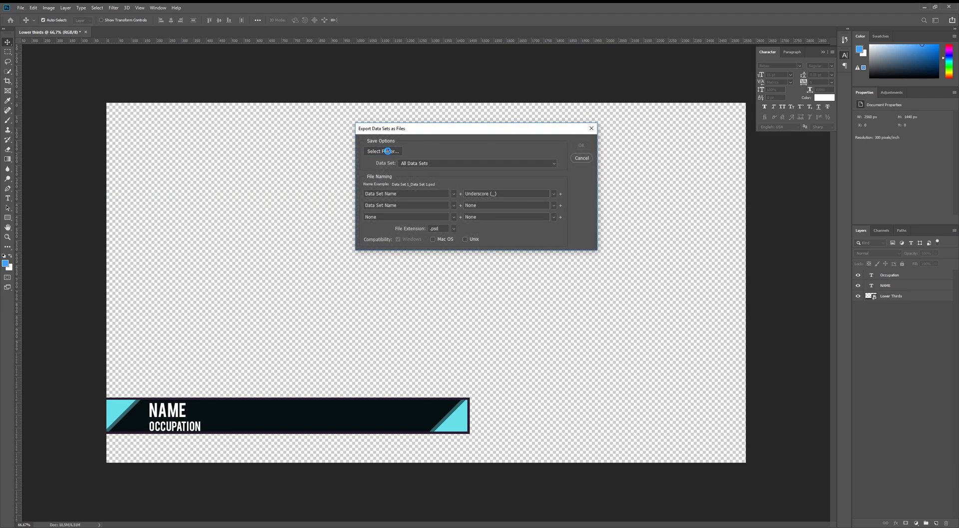
click(384, 151)
click(410, 165)
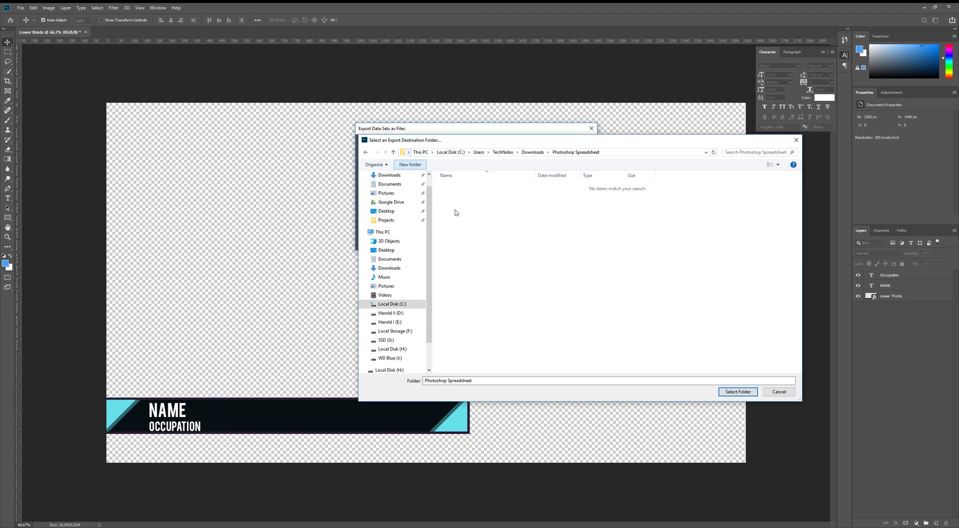
text(Outpu)
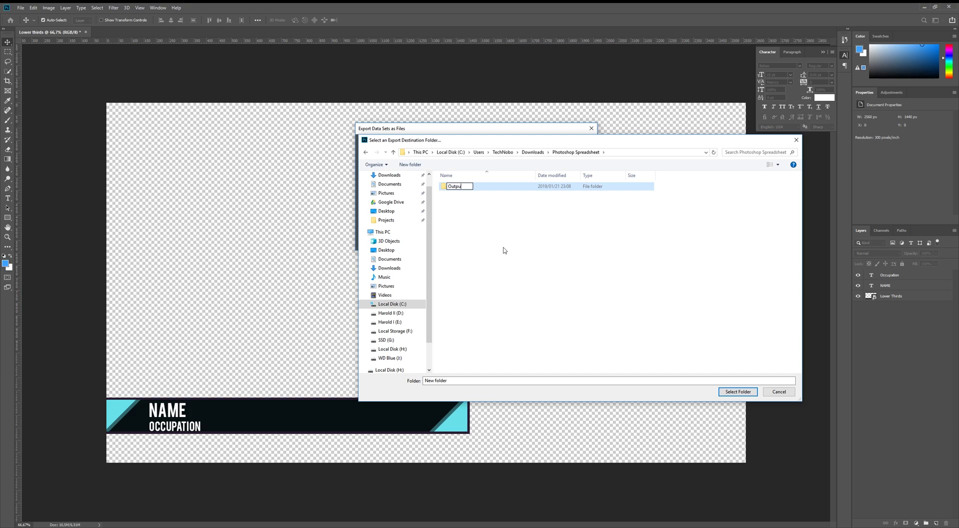
key(Return)
key(Return)
click(738, 392)
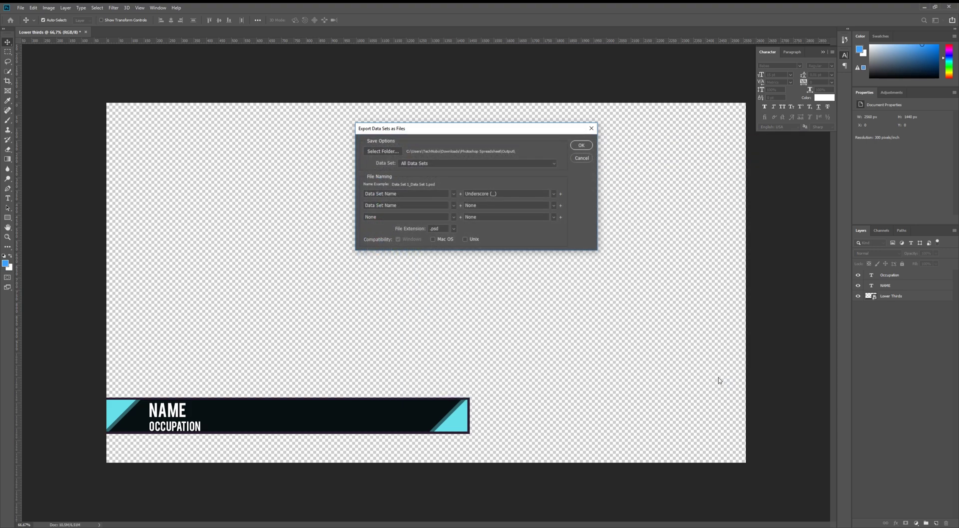
Name the files by Data Set Number as .psd and export all data sets
click(454, 193)
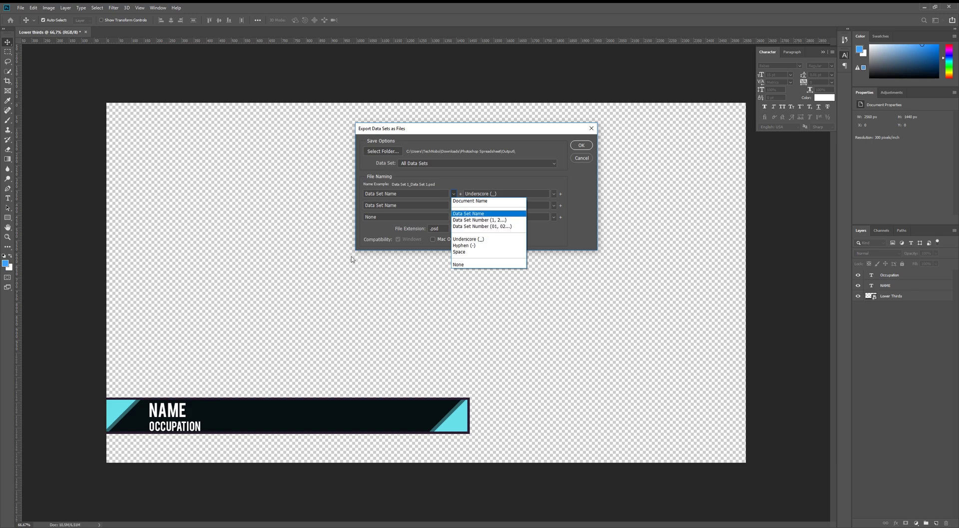
click(489, 226)
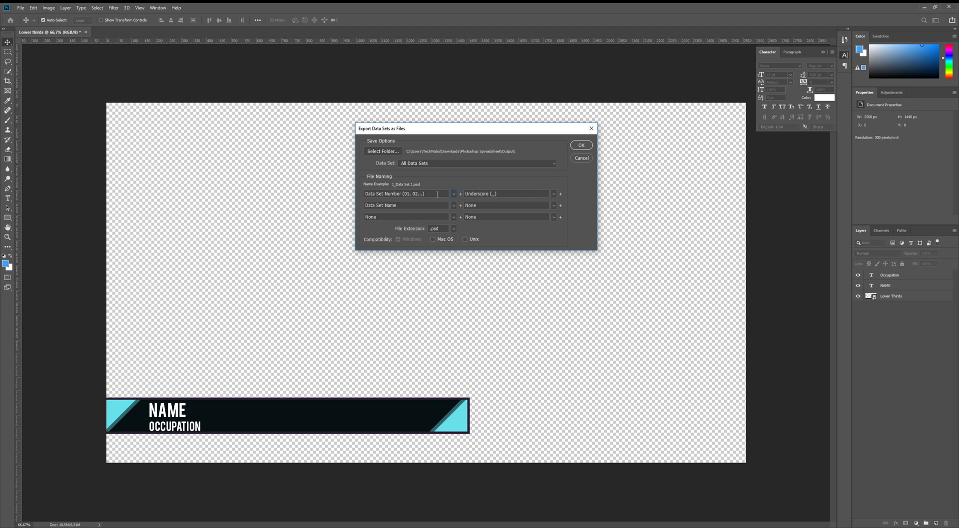
click(432, 228)
click(582, 145)
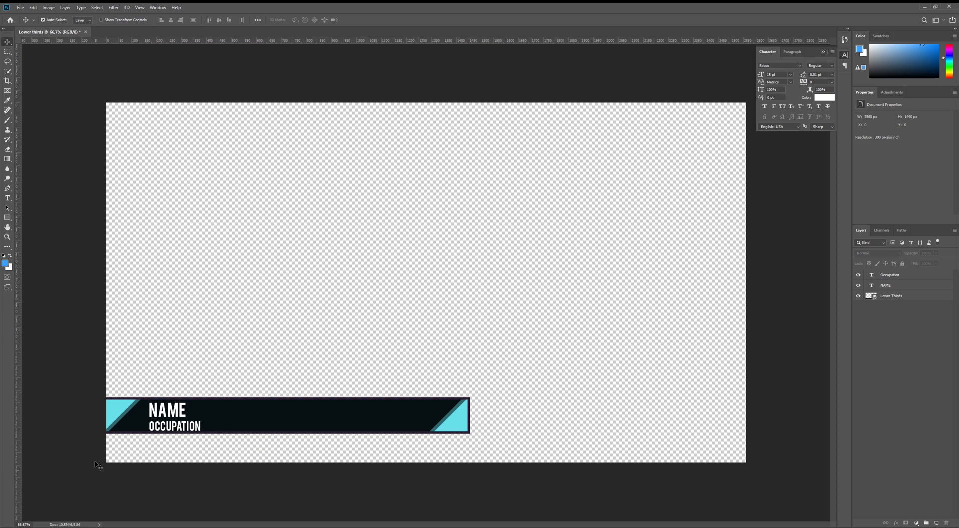
Open the Output folder and drag 1_Data Set 1.psd into Photoshop
key(alt+Tab)
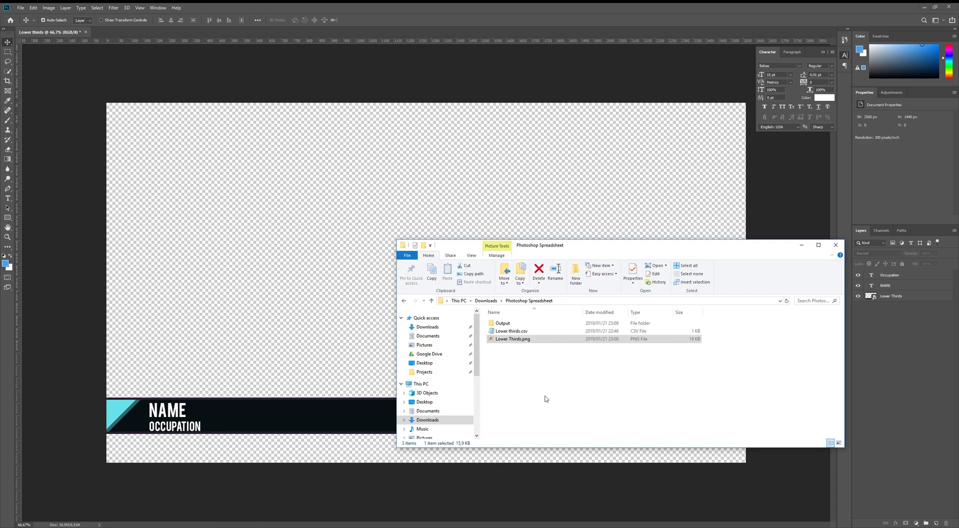
click(517, 323)
double_click(517, 323)
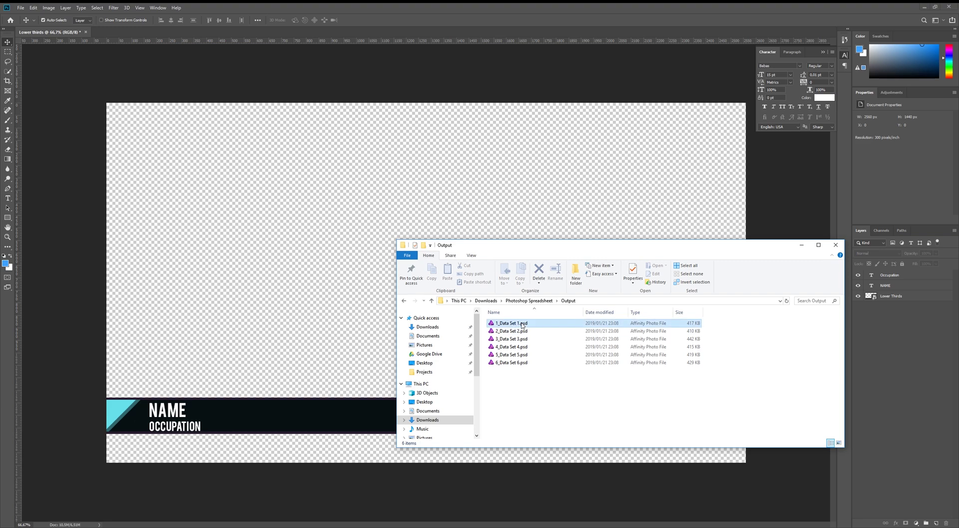
mouse_move(524, 388)
mouse_down()
mouse_move(531, 321)
mouse_move(524, 388)
mouse_up()
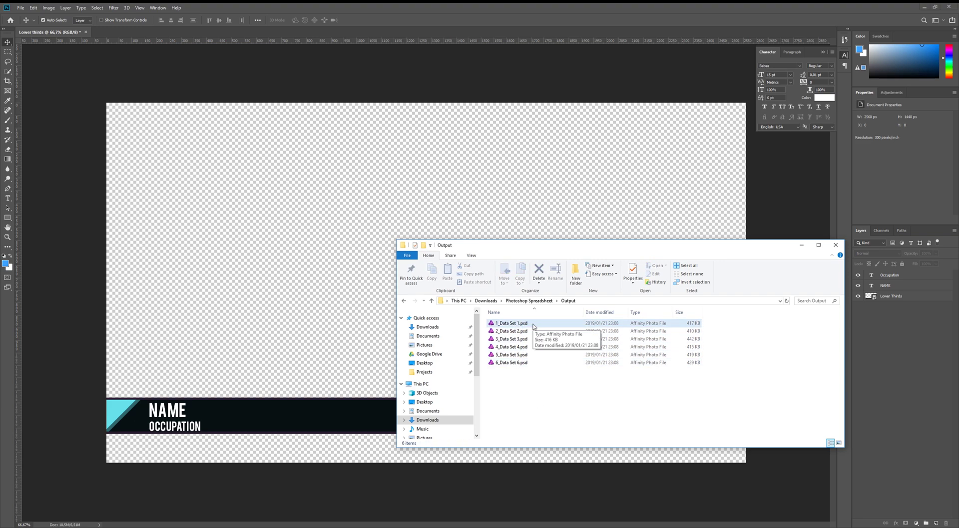
drag(520, 324, 344, 80)
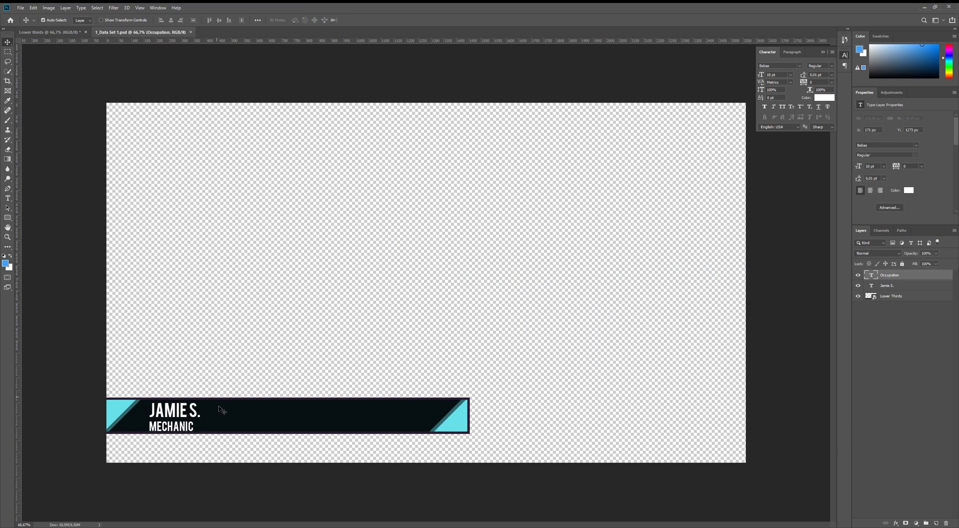
Open 3_Data Set 3.psd and compare it with its Engineering Manager line in the CSV
click(176, 416)
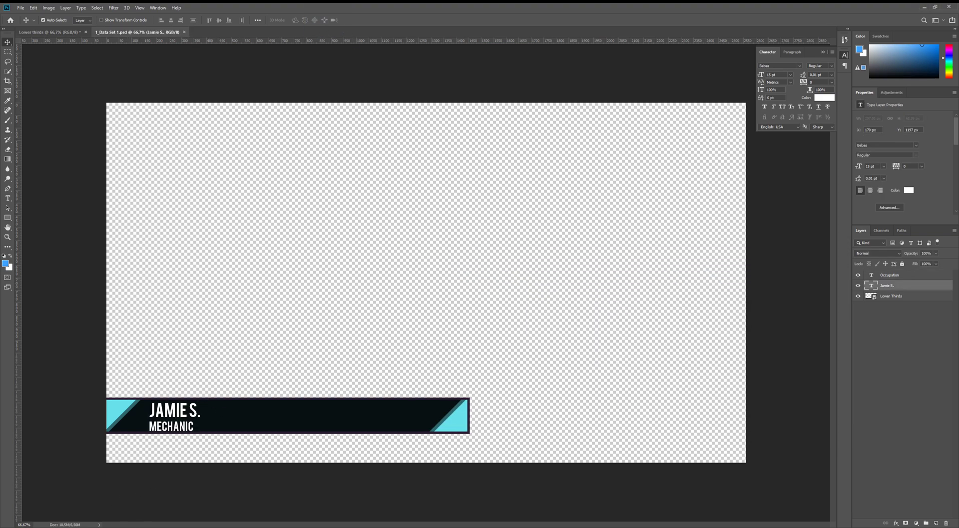
key(alt+Tab)
drag(188, 231, 245, 232)
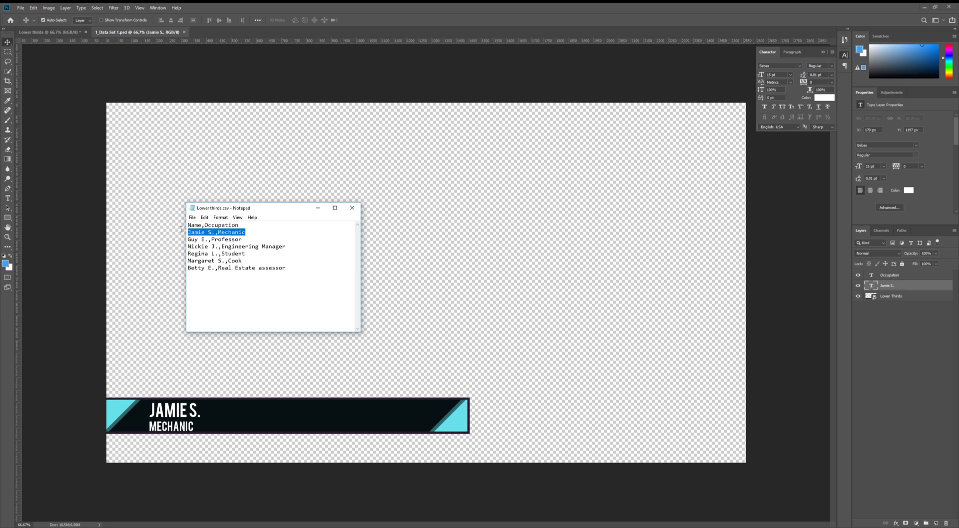
key(alt+Tab)
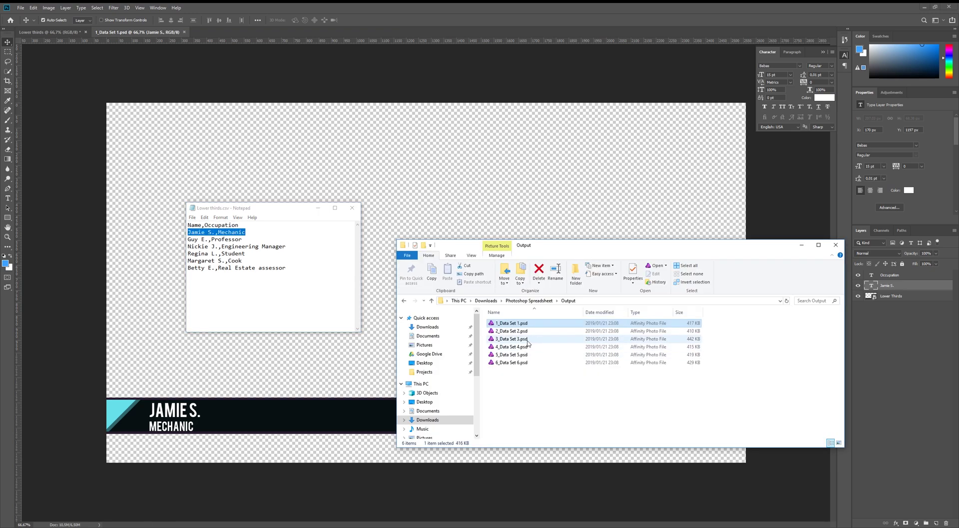
click(511, 339)
drag(512, 339, 289, 45)
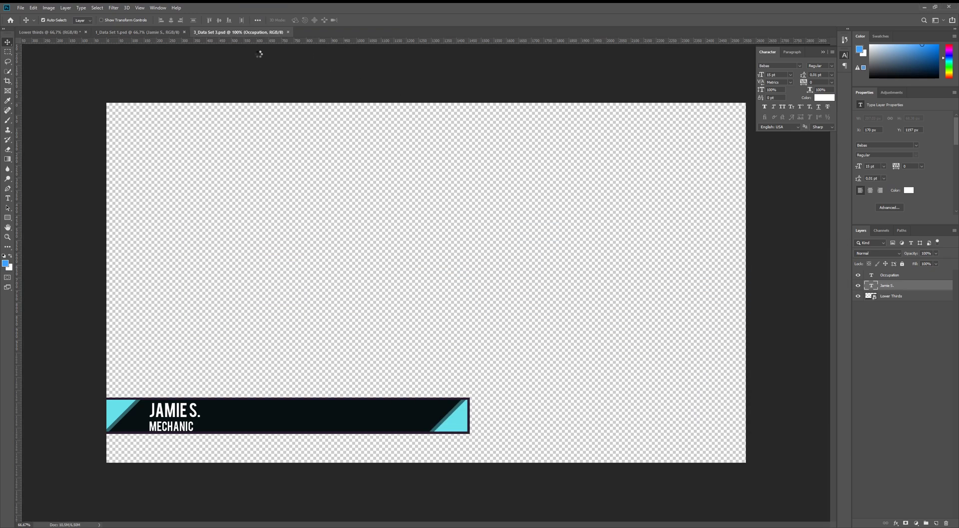
click(198, 420)
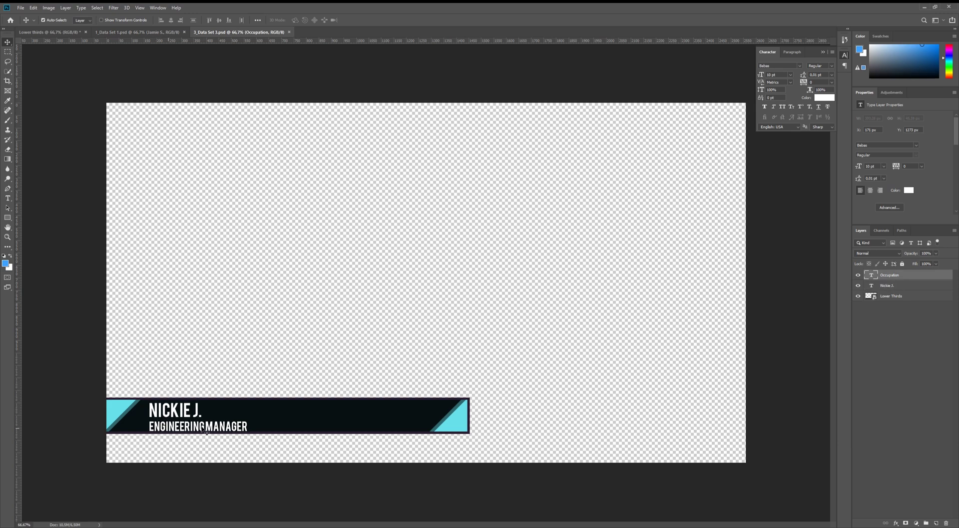
key(alt+Tab)
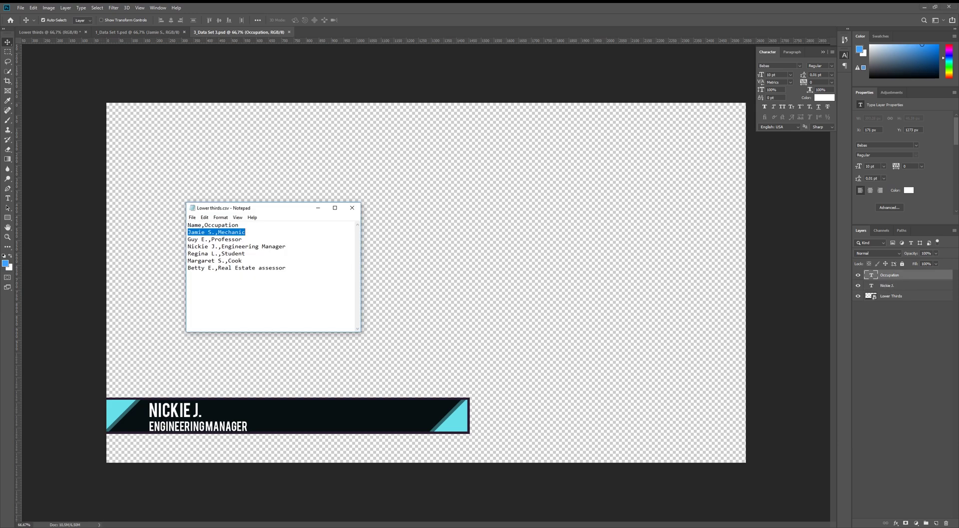
drag(188, 246, 292, 247)
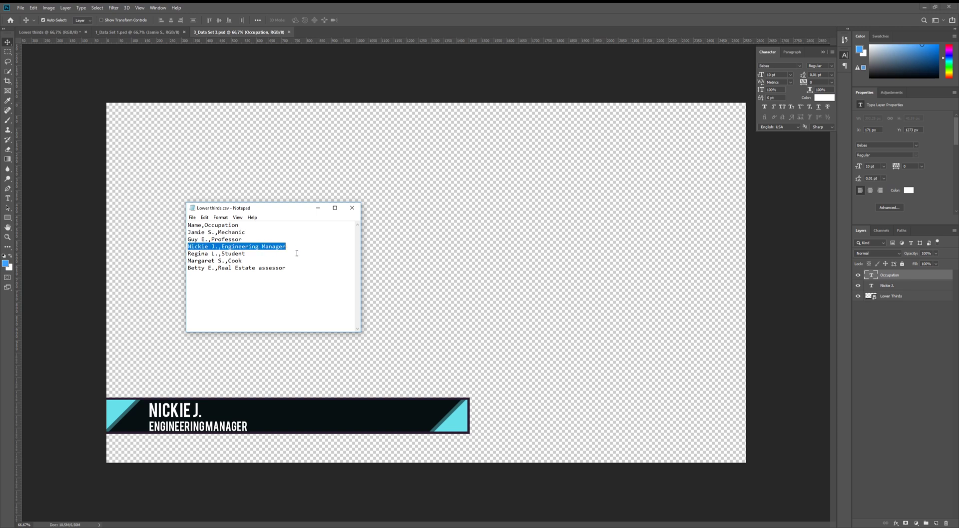